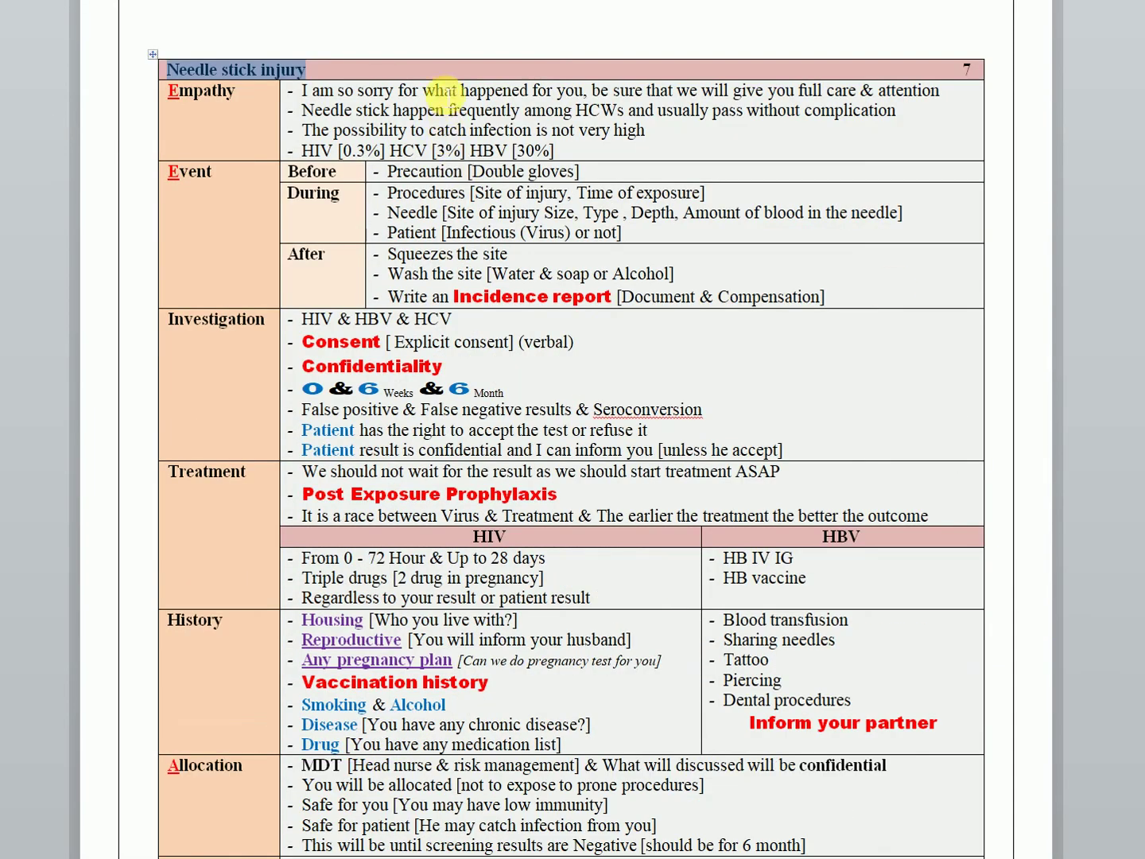
# - Highlight the initial letters of the Event, Allocation and Advices headings, then clear the marks
pyautogui.click(439, 73)
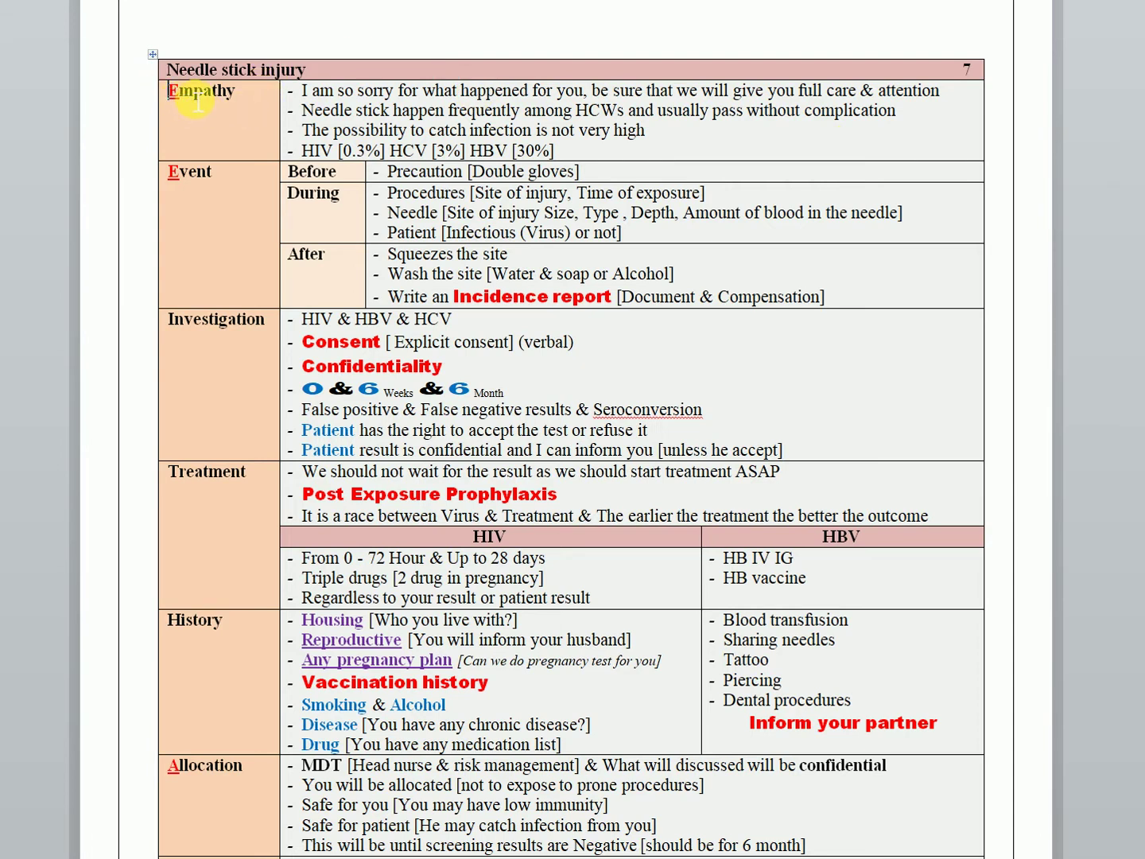
pyautogui.hotkey('shift', 'Right')
pyautogui.moveTo(169, 172); pyautogui.dragTo(181, 173)
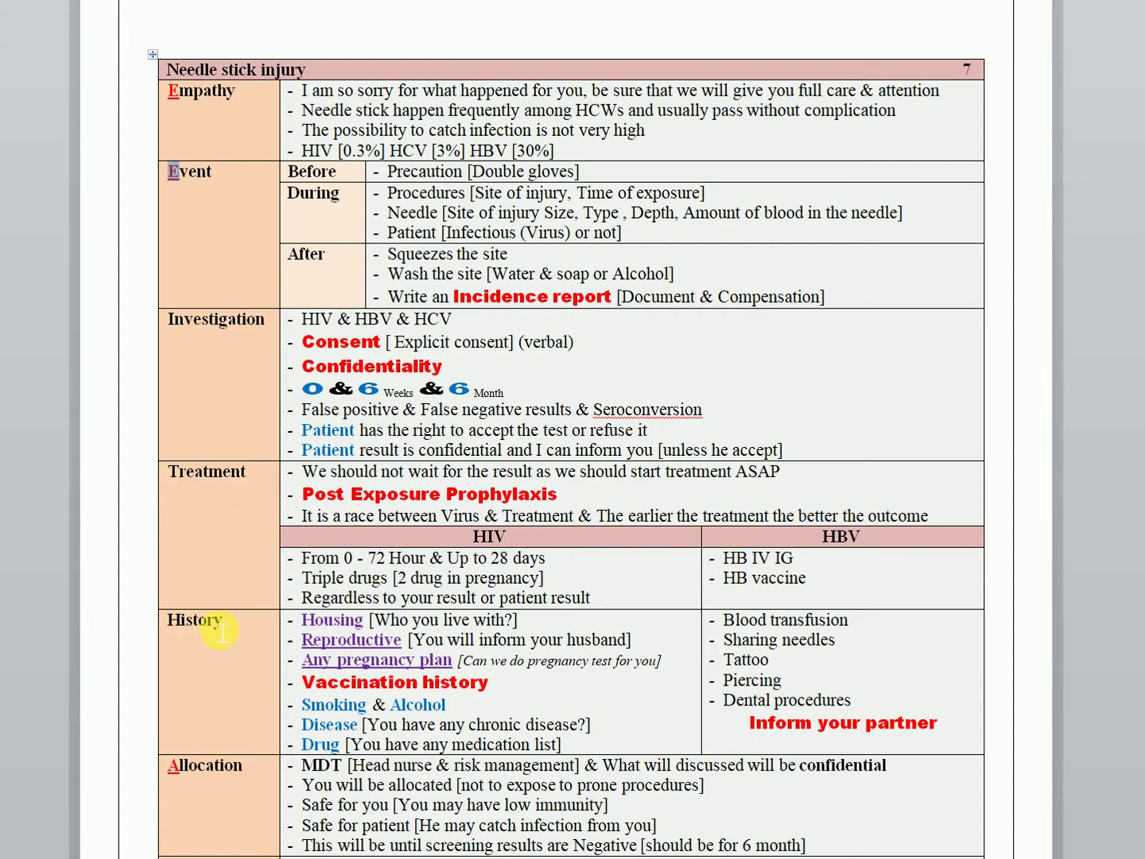
pyautogui.scroll(-3, 232, 626)
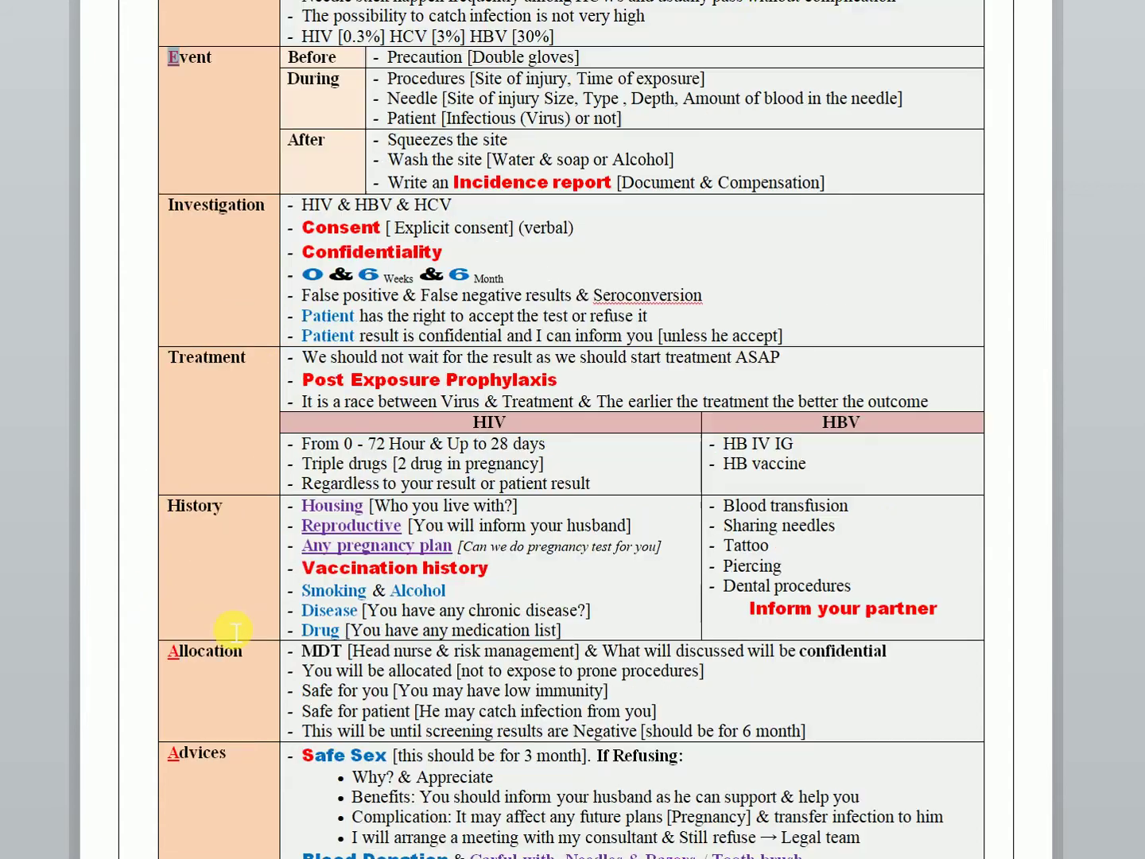
pyautogui.scroll(-3, 219, 626)
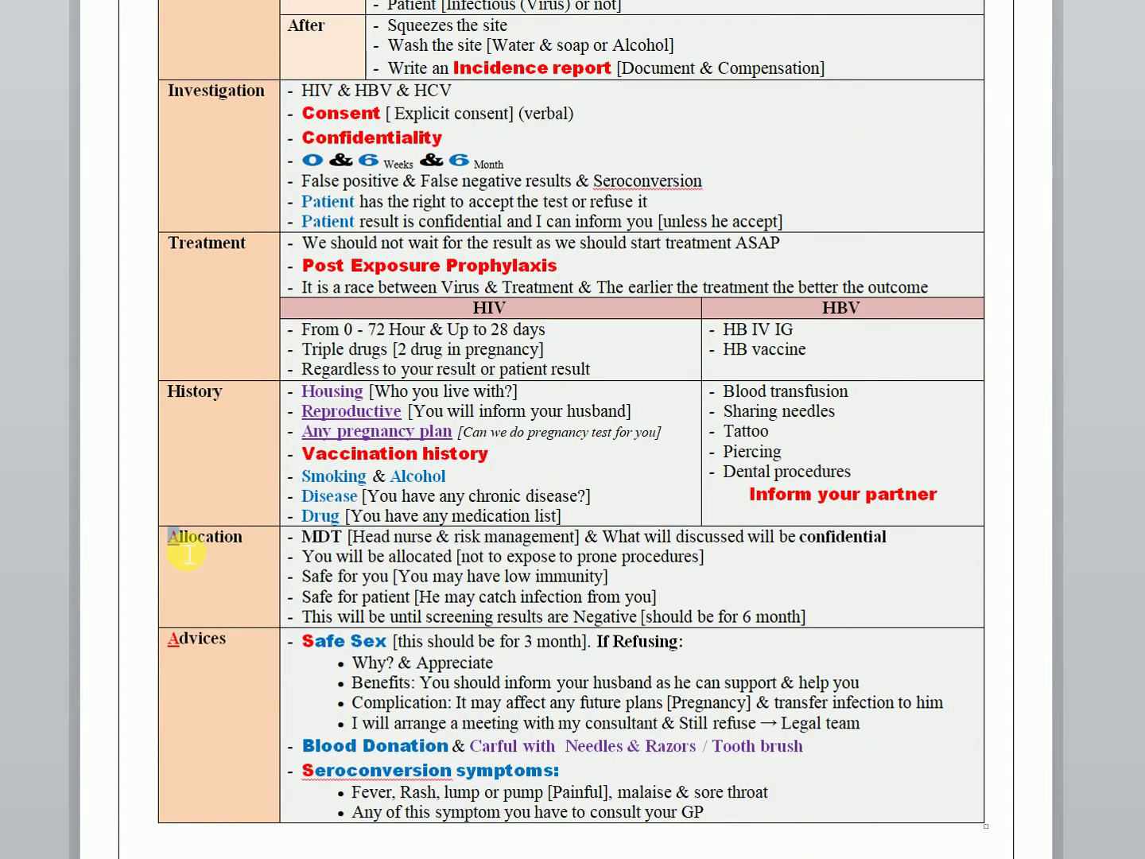
pyautogui.moveTo(167, 537); pyautogui.dragTo(178, 537)
pyautogui.moveTo(168, 638); pyautogui.dragTo(179, 638)
pyautogui.click(191, 606)
pyautogui.scroll(3, 212, 519)
pyautogui.scroll(3, 212, 486)
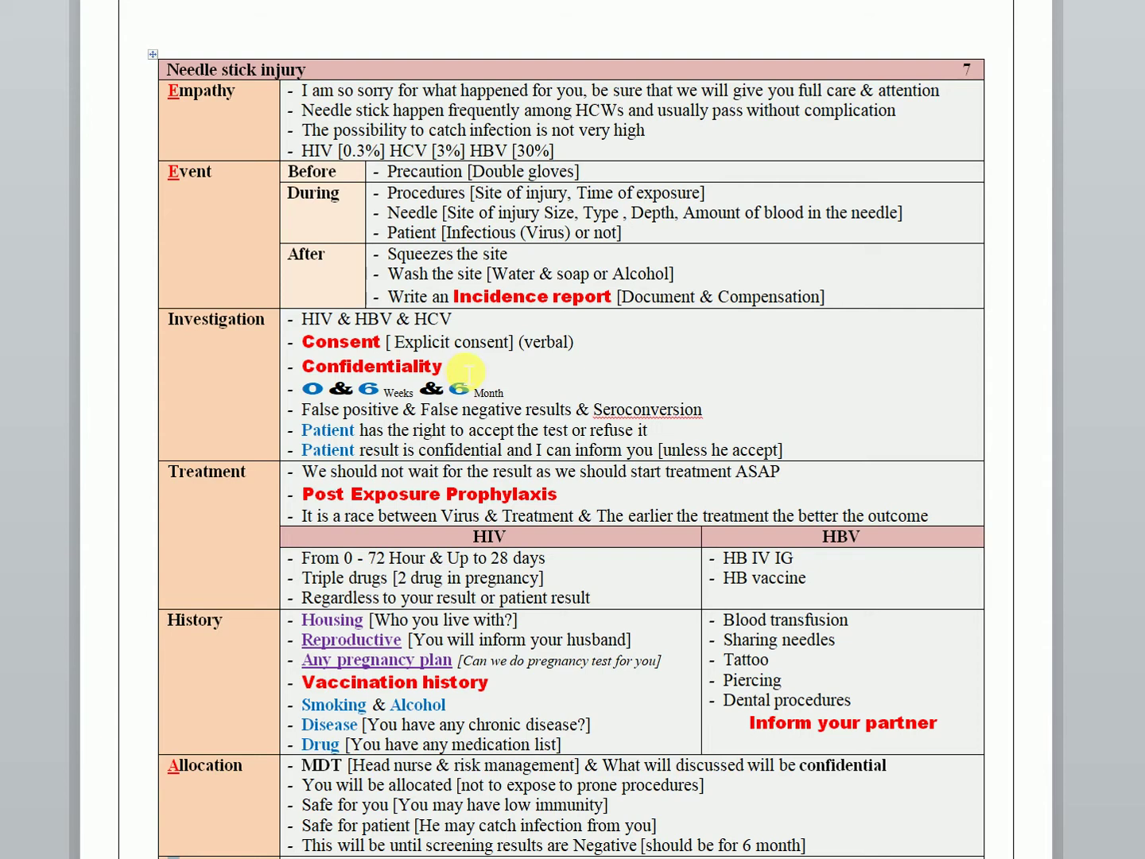
pyautogui.scroll(-3, 468, 369)
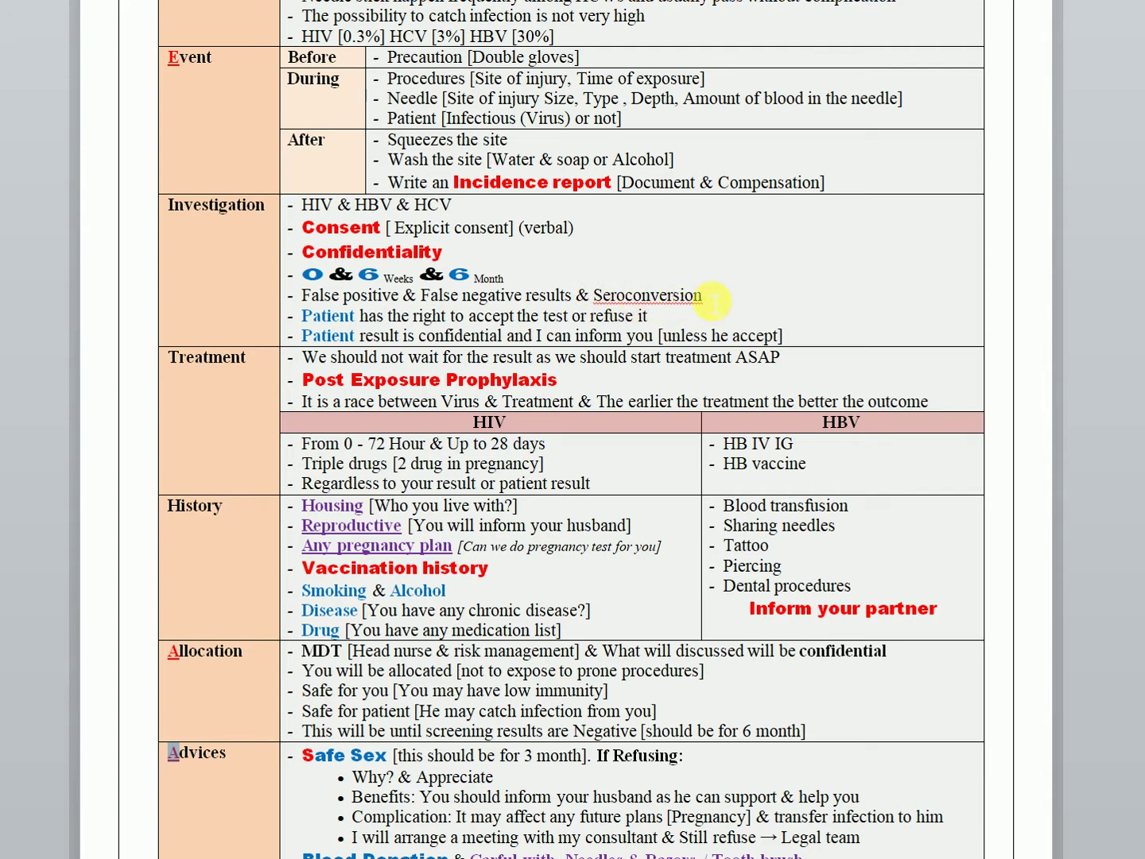
pyautogui.click(213, 754)
# - Emphasise the pregnancy test question, Vaccination history item and blood-borne risk factors list while discussing them
pyautogui.moveTo(459, 547)
pyautogui.mouseDown()
pyautogui.moveTo(671, 566)
pyautogui.moveTo(677, 555)
pyautogui.mouseUp()
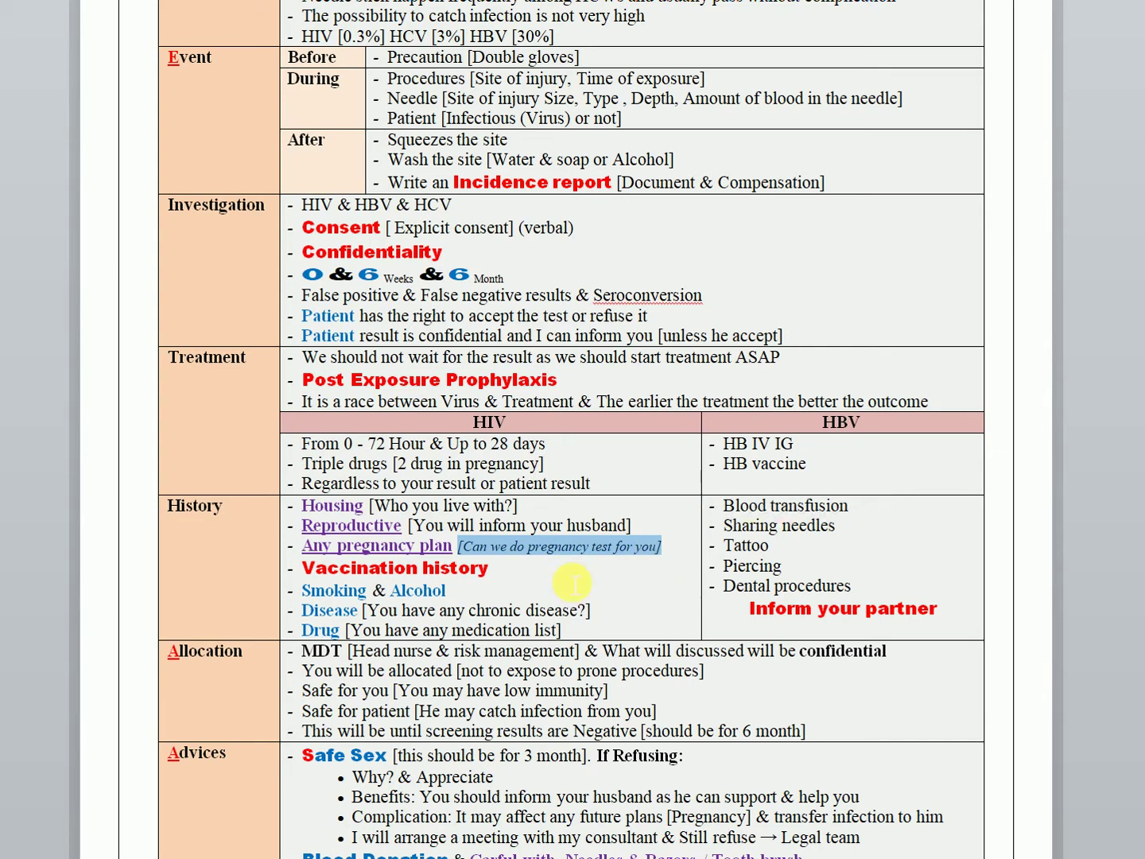
pyautogui.click(316, 570)
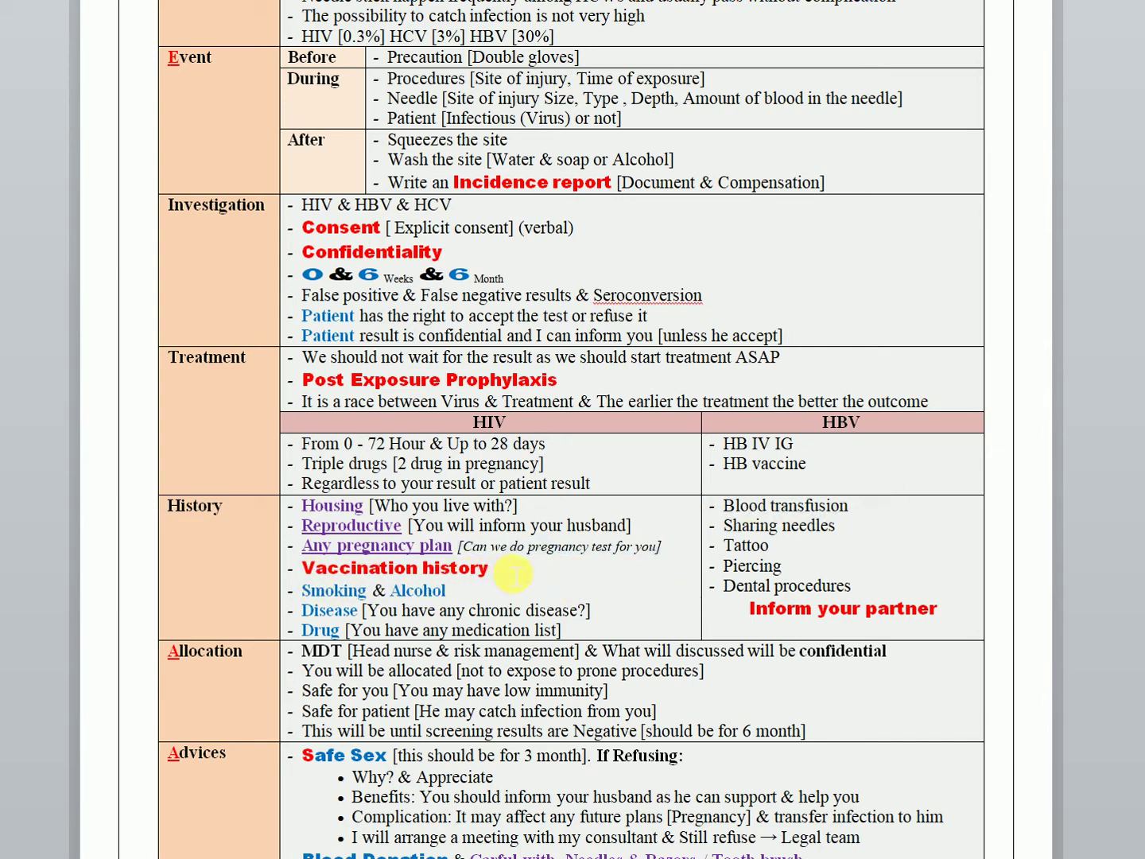
pyautogui.click(516, 573)
pyautogui.moveTo(859, 593)
pyautogui.mouseDown()
pyautogui.moveTo(748, 535)
pyautogui.moveTo(723, 506)
pyautogui.mouseUp()
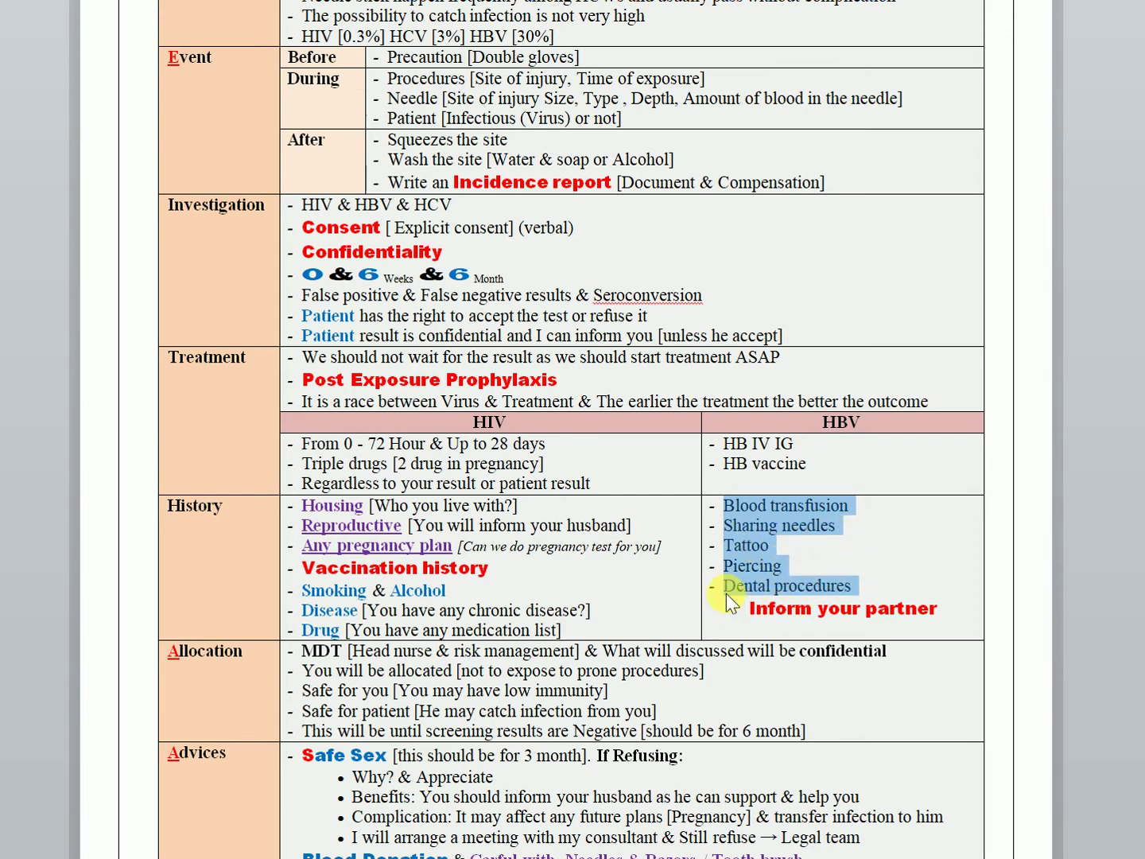
pyautogui.click(850, 619)
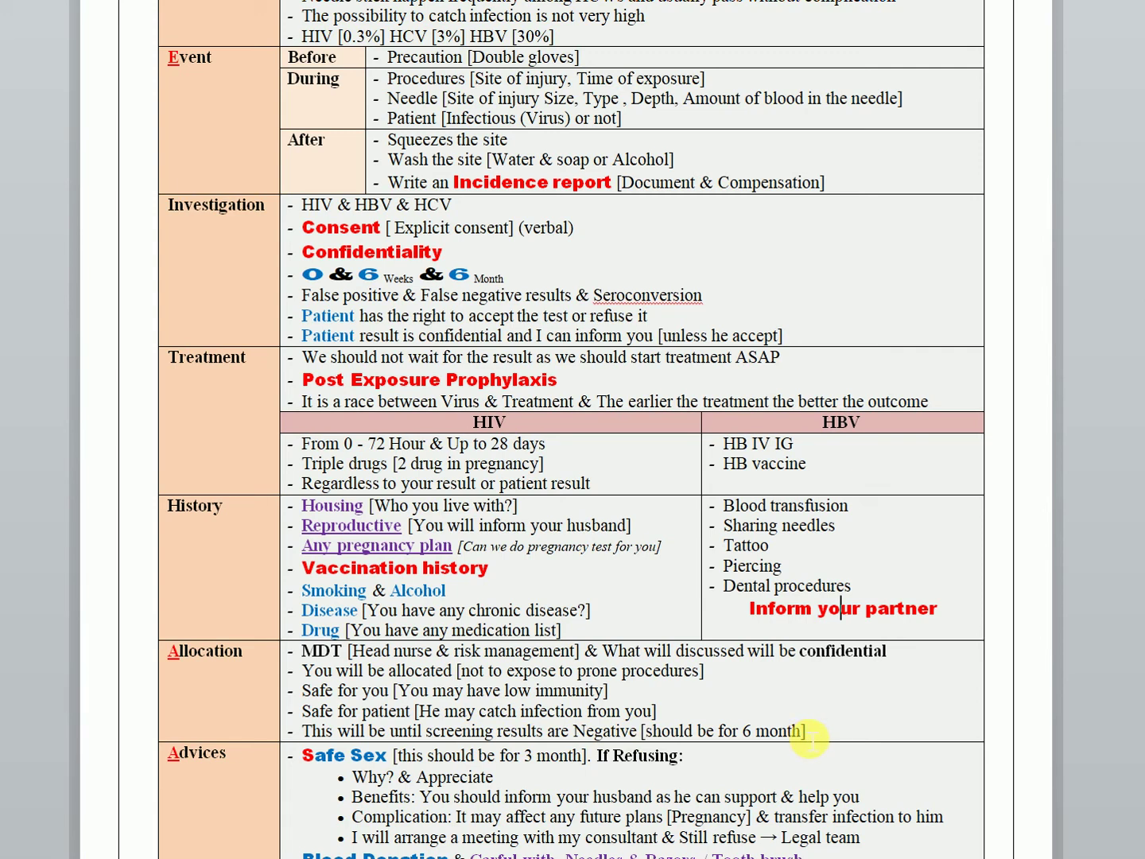
pyautogui.scroll(-3, 820, 732)
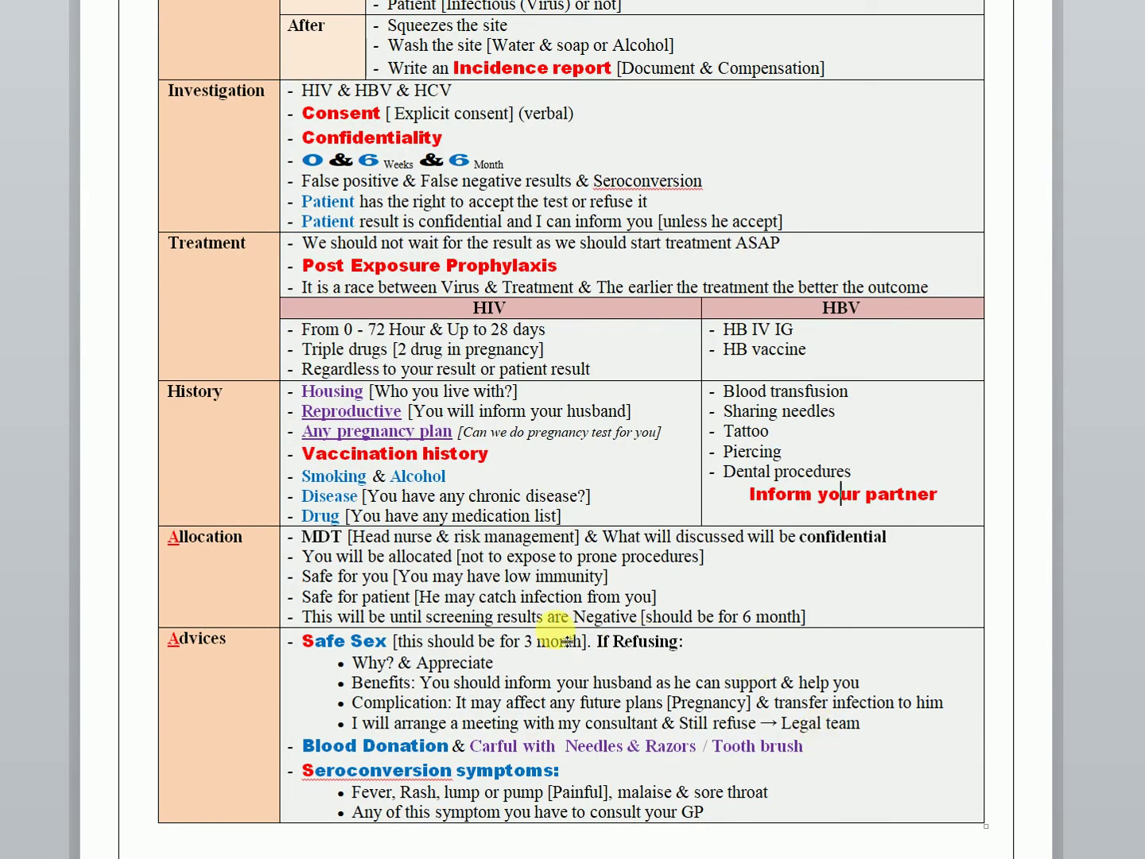
pyautogui.scroll(-3, 564, 631)
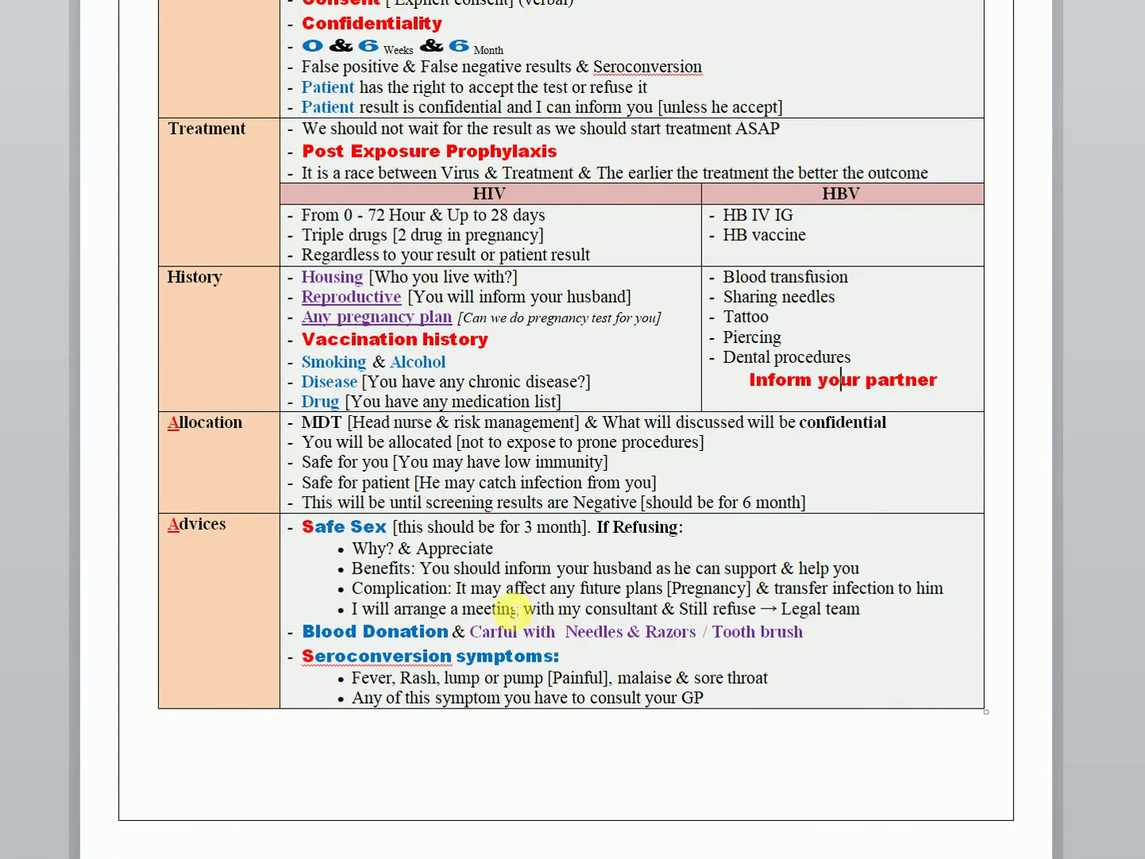